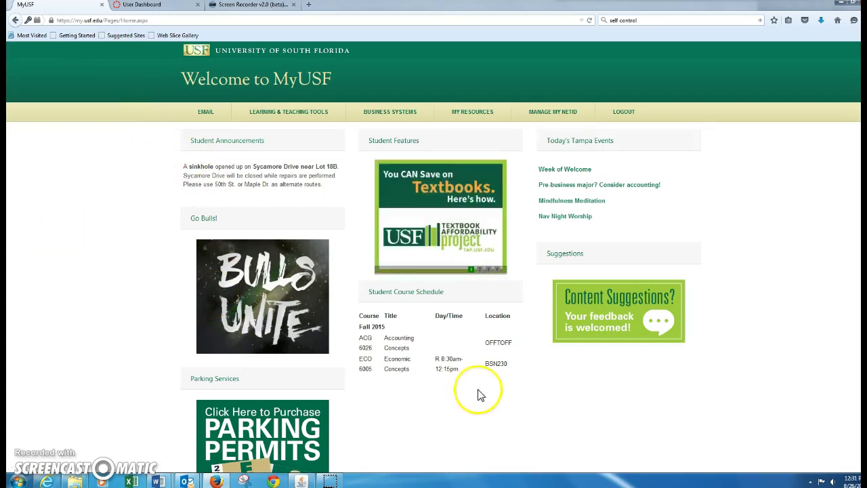
Highlight and deselect the Student Course Schedule text, then go to the USF Learn Canvas dashboard
{"action": "left_click_drag", "start_coordinate": [522, 377], "coordinate": [365, 328]}
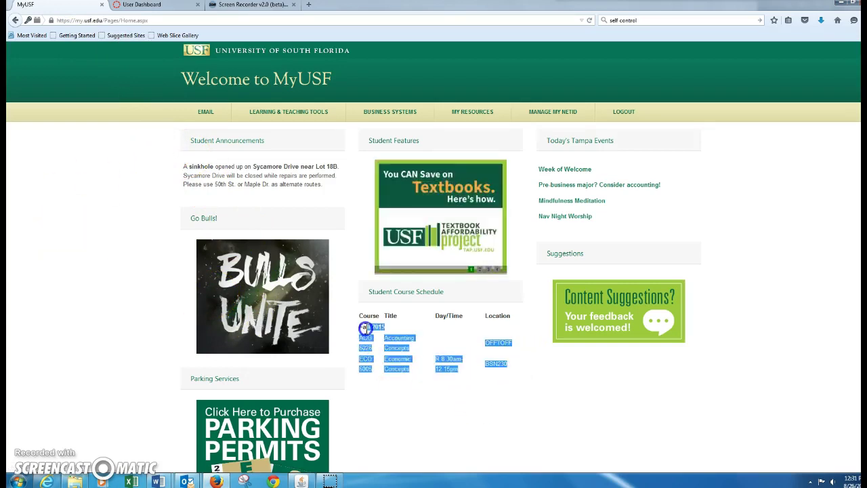
{"action": "left_click", "coordinate": [443, 399]}
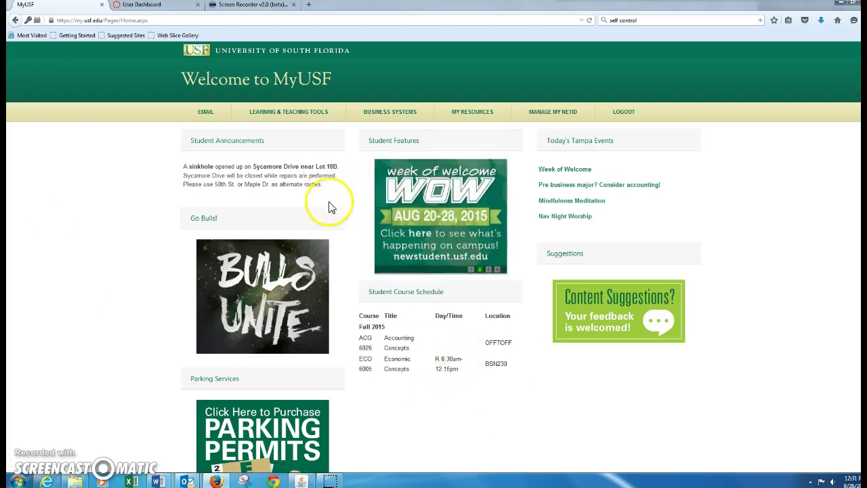
{"action": "mouse_move", "coordinate": [285, 120]}
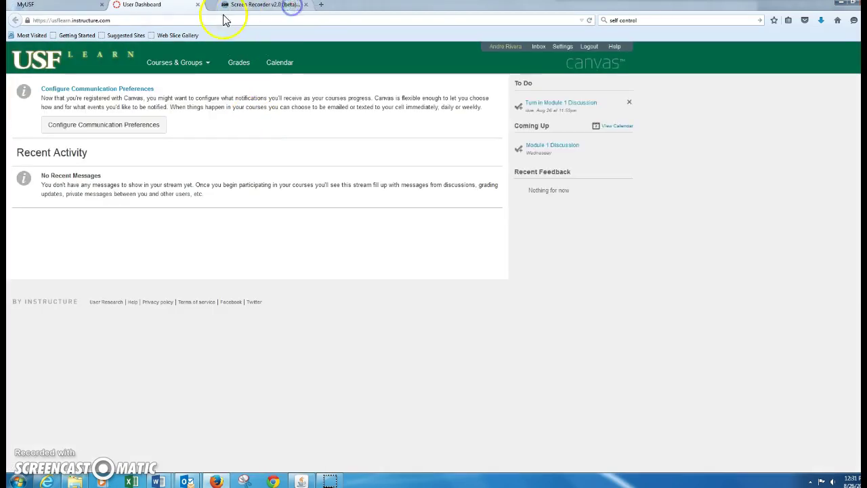
Open the ACG6026 Accounting Concepts course from the Courses & Groups list
{"action": "left_click", "coordinate": [562, 103]}
{"action": "left_click", "coordinate": [176, 62]}
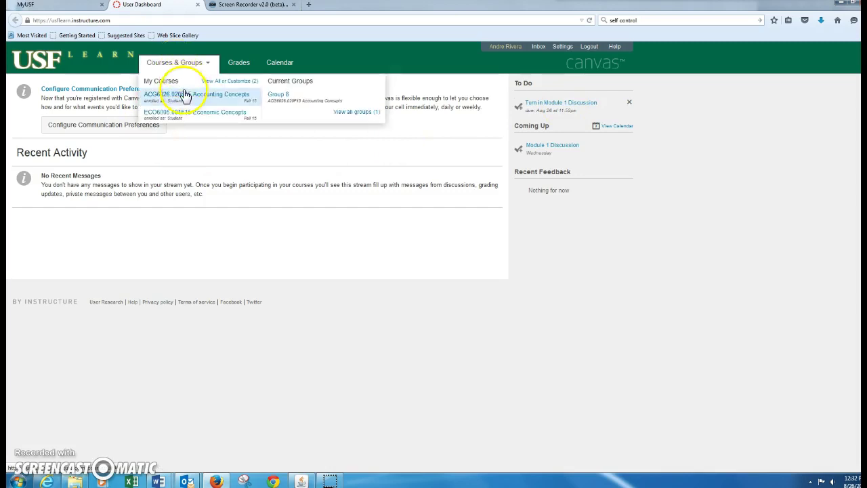
{"action": "left_click", "coordinate": [214, 99]}
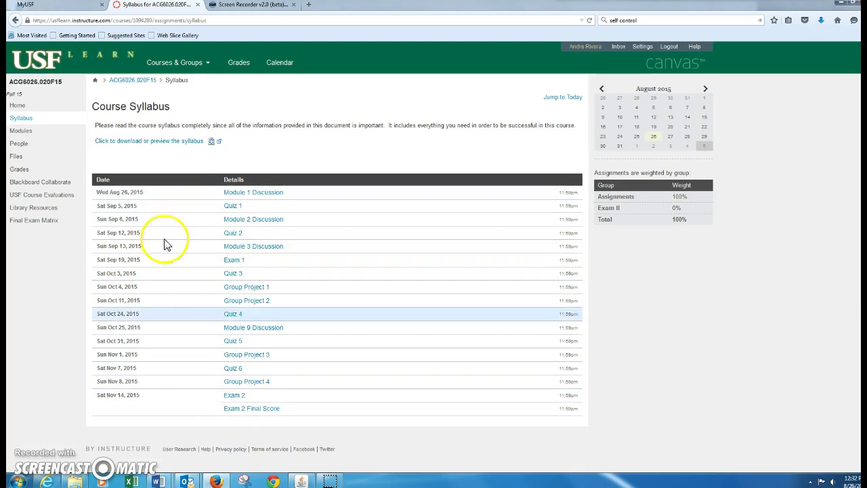
Download the ACG6026 course syllabus document from the Syllabus page
{"action": "left_click", "coordinate": [151, 147]}
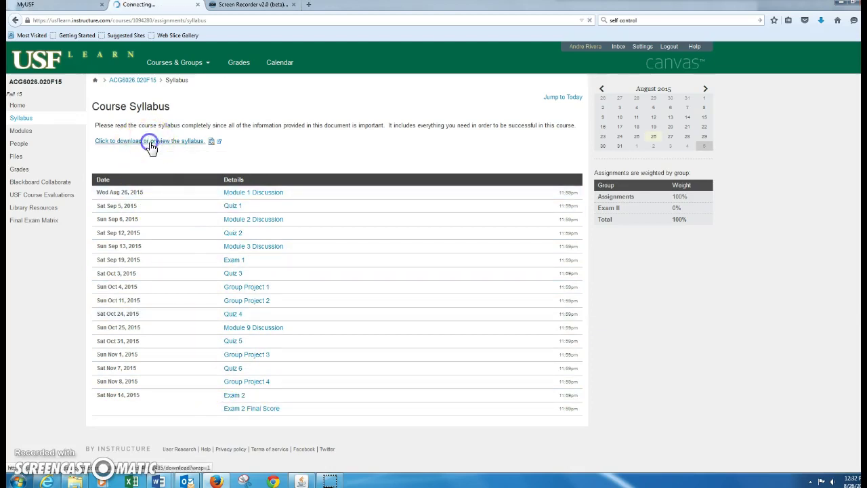
Open the Fall 2015 syllabus in Word with editing enabled, review the points breakdown, then return to Canvas
{"action": "left_click", "coordinate": [142, 212]}
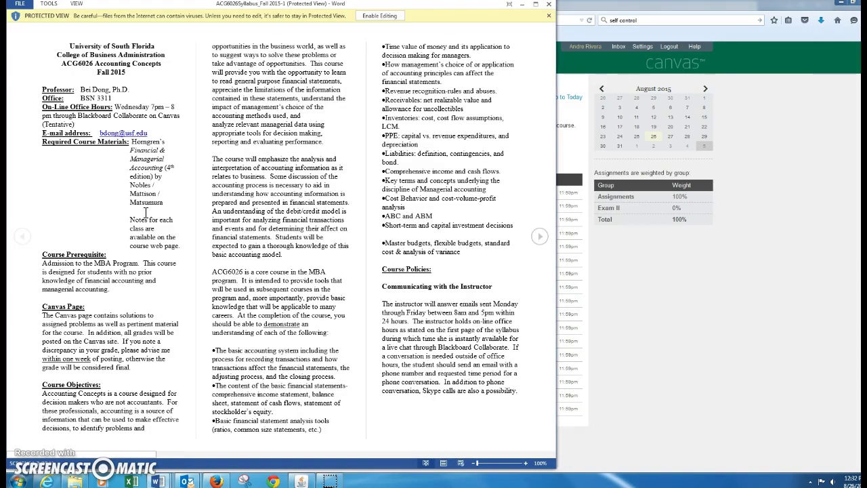
{"action": "left_click", "coordinate": [370, 15]}
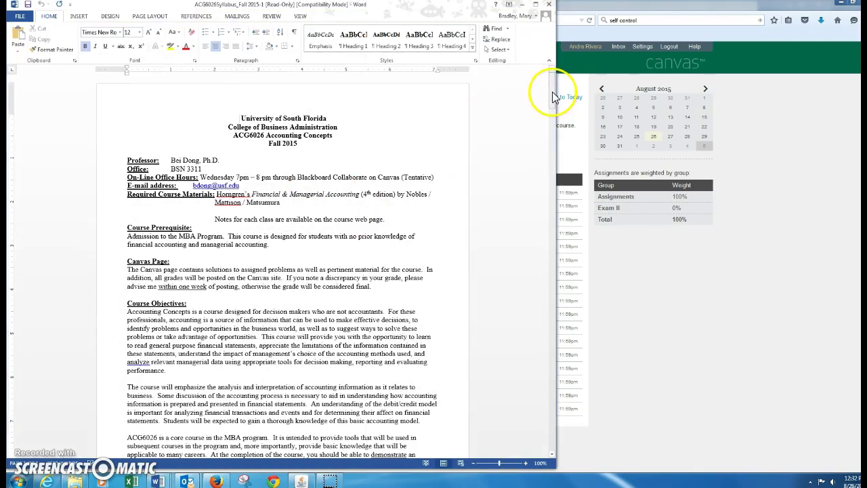
{"action": "left_click_drag", "start_coordinate": [552, 93], "coordinate": [561, 243]}
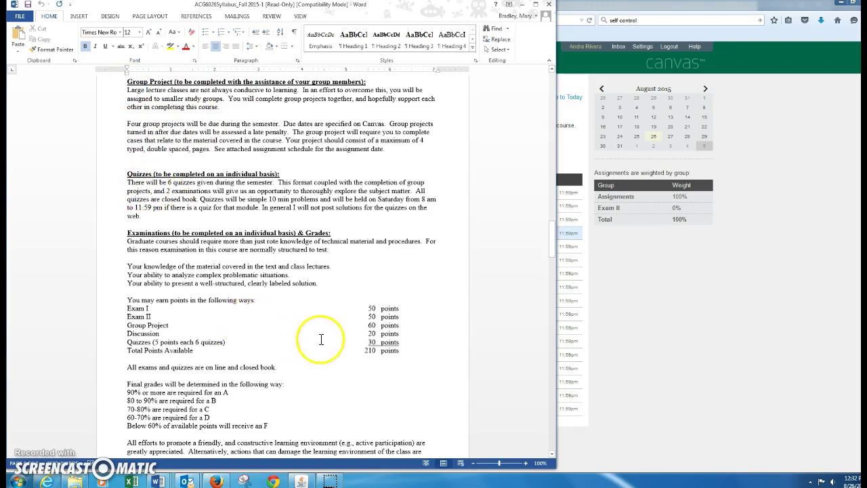
{"action": "left_click_drag", "start_coordinate": [390, 350], "coordinate": [116, 300]}
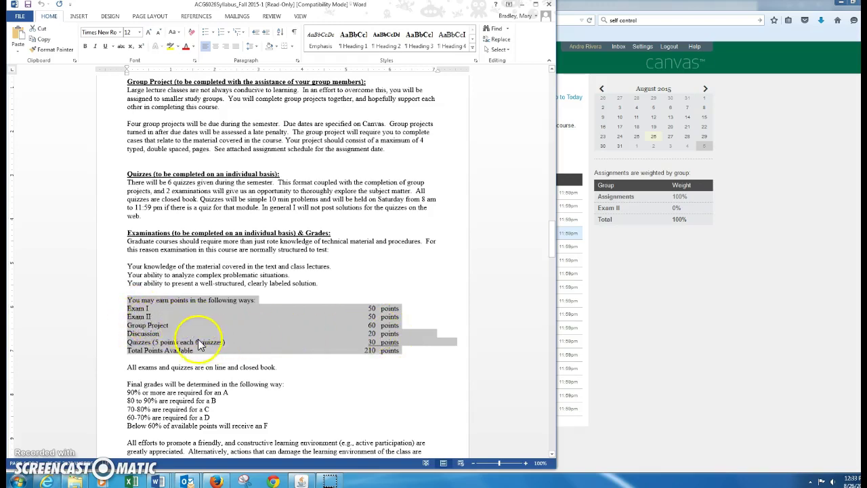
{"action": "left_click", "coordinate": [381, 381]}
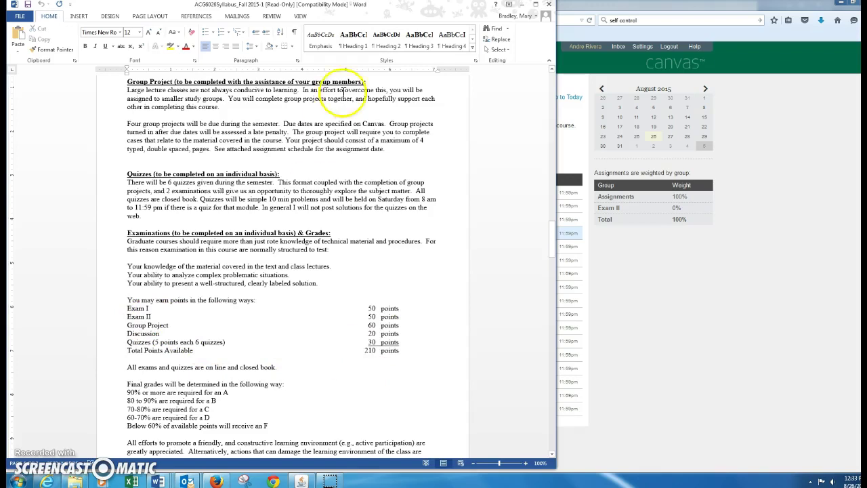
{"action": "left_click", "coordinate": [656, 307]}
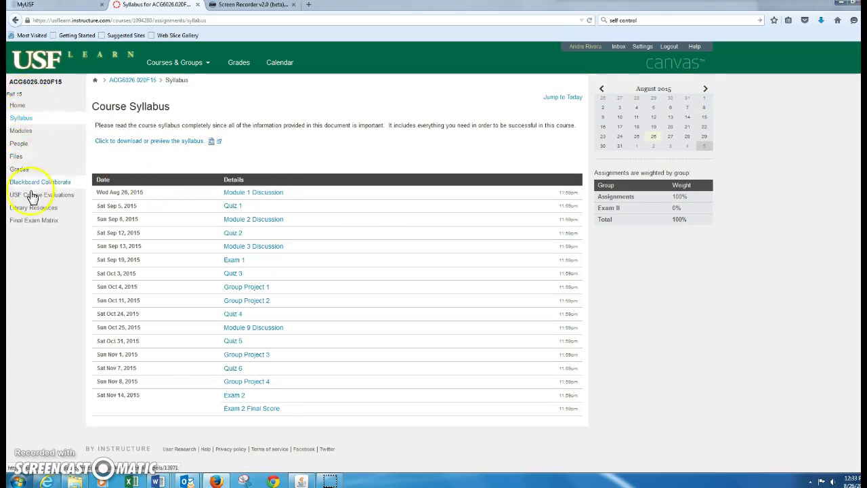
From the course Home page, open 'Turn in Module 1 Discussion' and scroll through the classmates' replies
{"action": "left_click", "coordinate": [33, 221]}
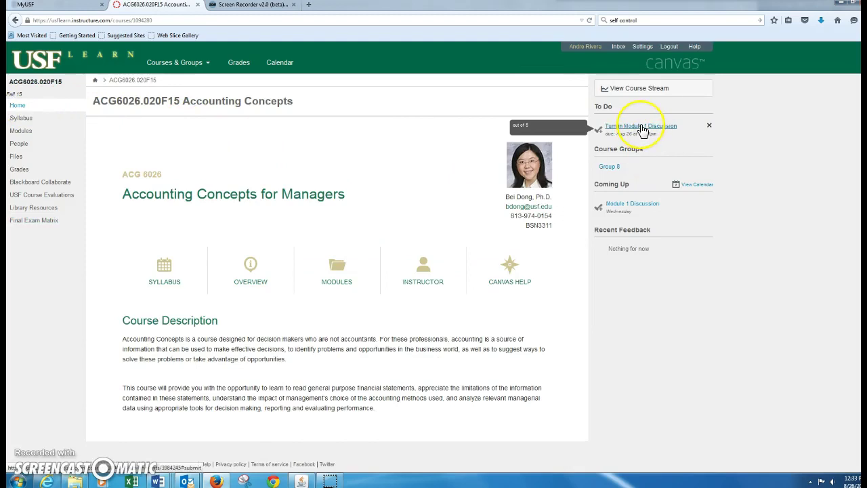
{"action": "left_click", "coordinate": [641, 127]}
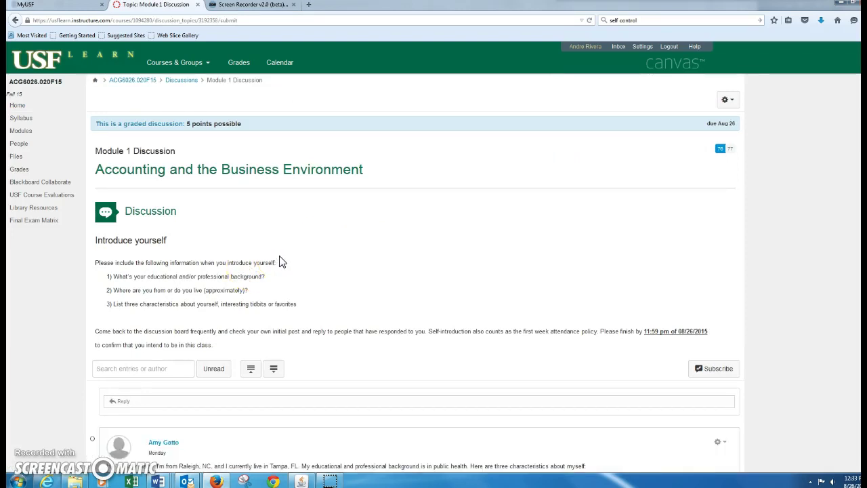
{"action": "scroll", "coordinate": [275, 254], "scroll_direction": "down", "scroll_amount": 3}
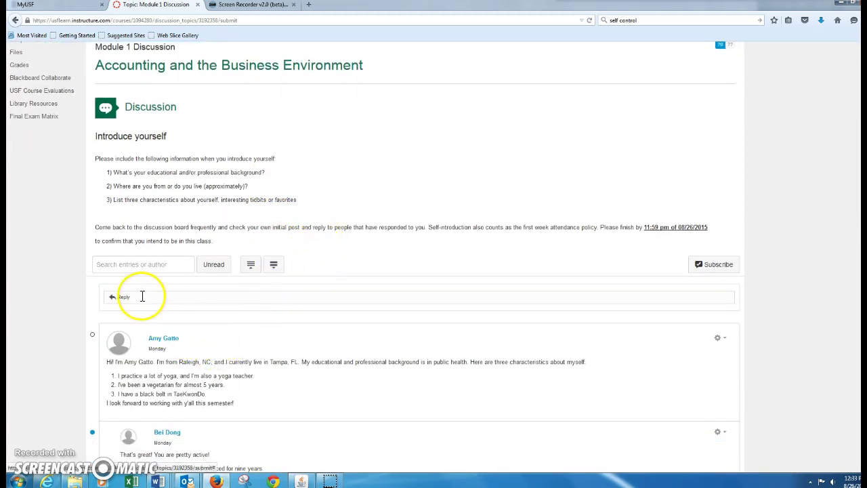
Draft a 'Hi' reply to the Module 1 Discussion, then erase it and cancel without posting
{"action": "left_click", "coordinate": [136, 296]}
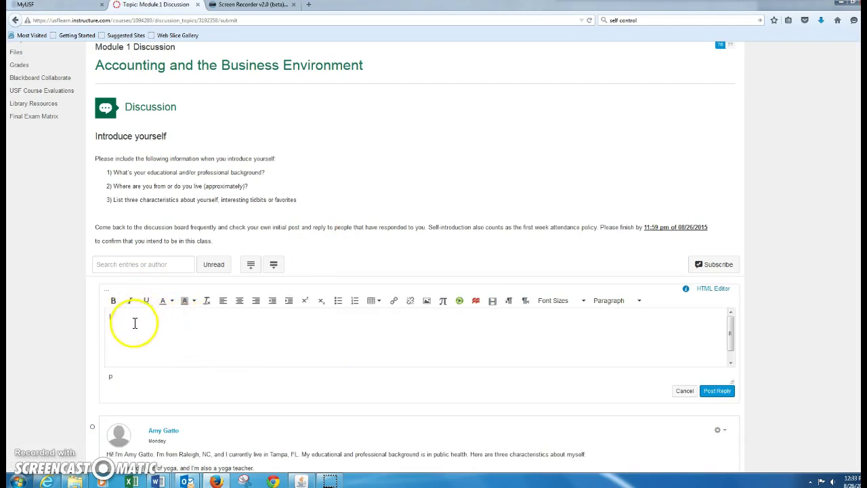
{"action": "left_click", "coordinate": [148, 324]}
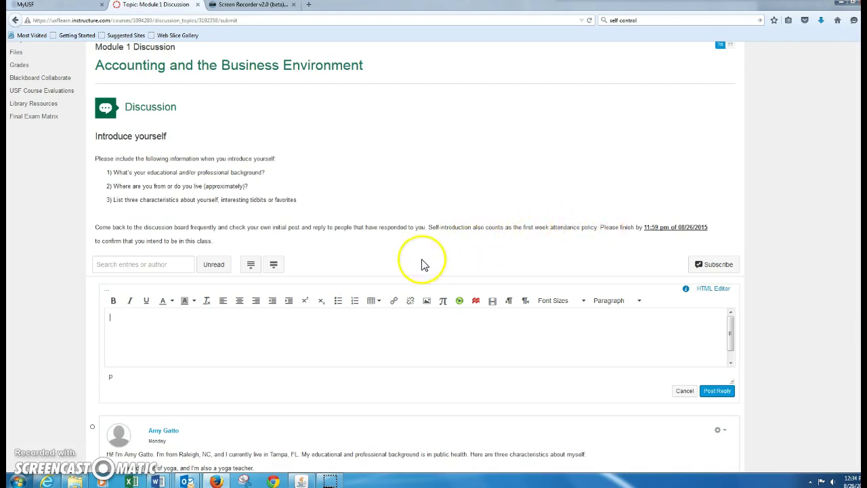
{"action": "scroll", "coordinate": [373, 242], "scroll_direction": "down", "scroll_amount": 2}
{"action": "scroll", "coordinate": [373, 242], "scroll_direction": "down", "scroll_amount": 2}
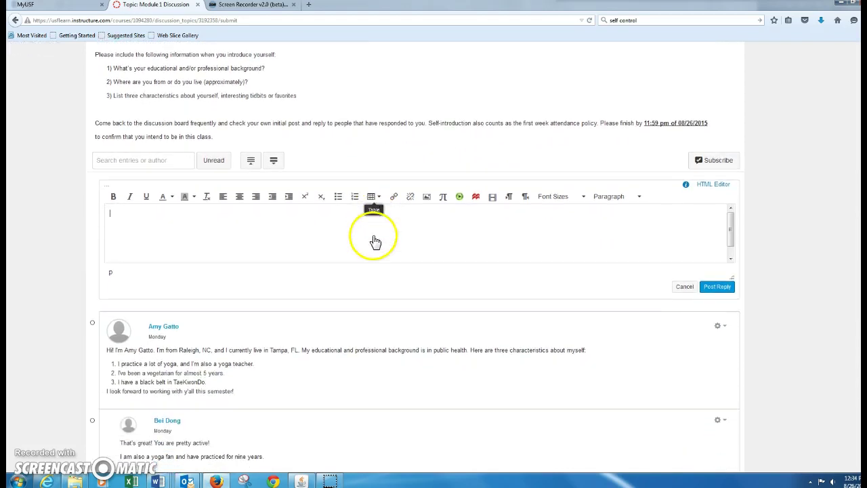
{"action": "left_click", "coordinate": [212, 234]}
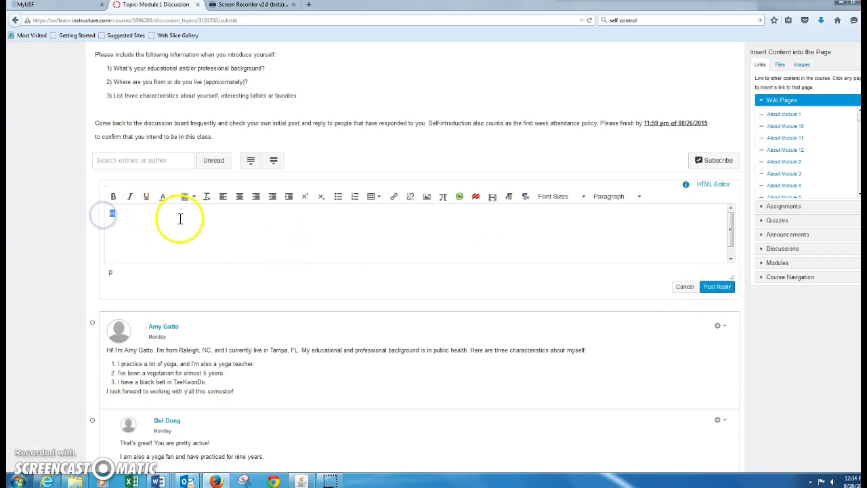
{"action": "key", "text": "BackSpace"}
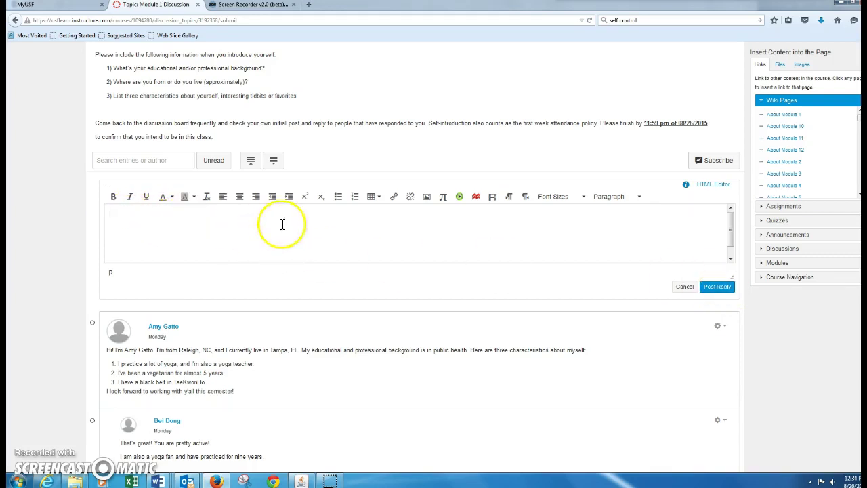
{"action": "left_click", "coordinate": [683, 287]}
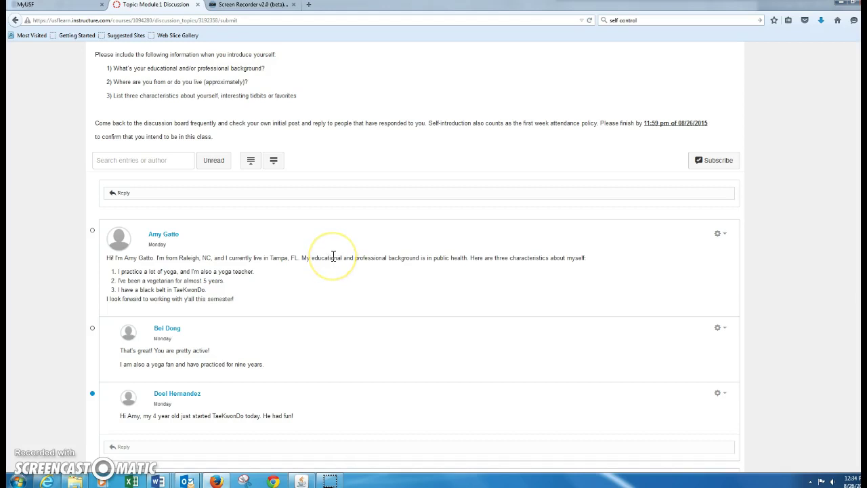
{"action": "scroll", "coordinate": [333, 255], "scroll_direction": "down", "scroll_amount": 2}
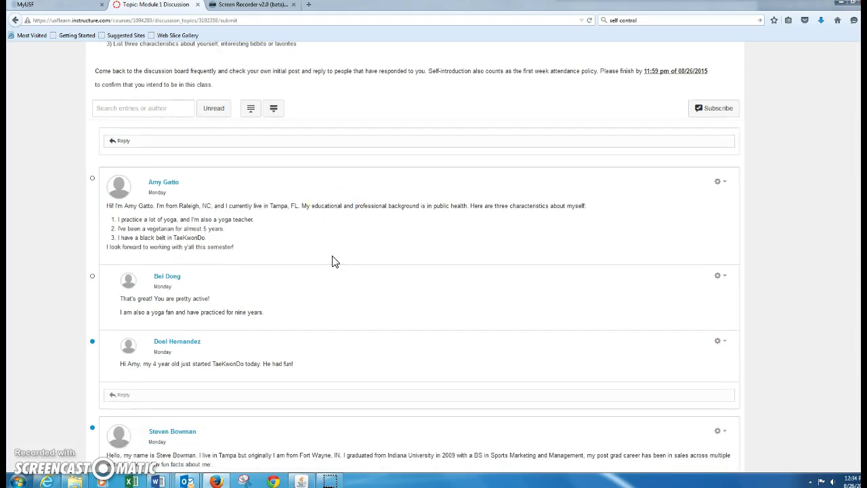
{"action": "left_click", "coordinate": [726, 183]}
{"action": "left_click", "coordinate": [471, 246]}
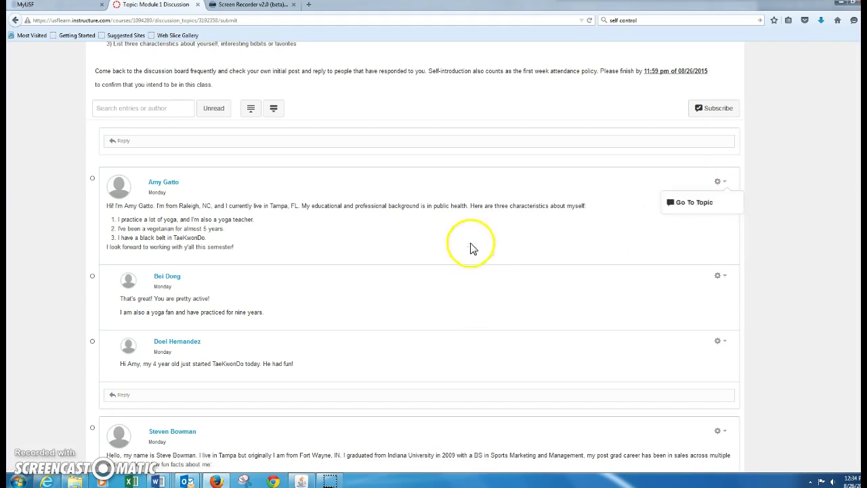
{"action": "scroll", "coordinate": [246, 224], "scroll_direction": "down", "scroll_amount": 2}
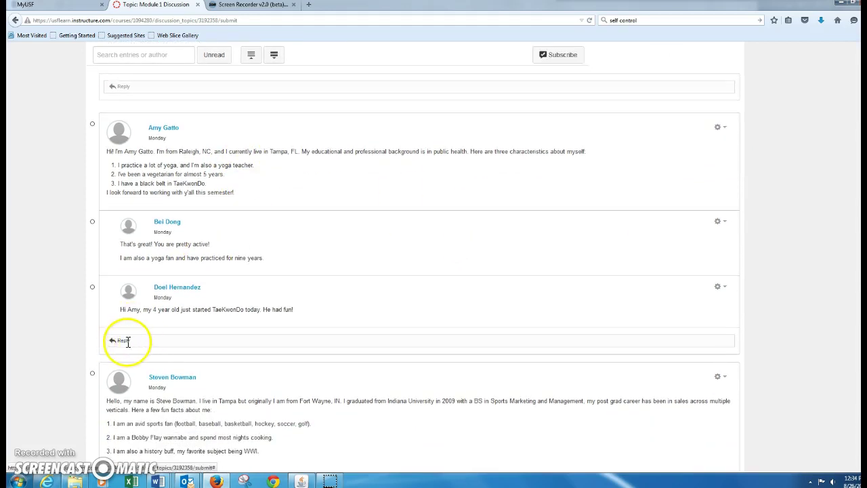
{"action": "left_click", "coordinate": [138, 341]}
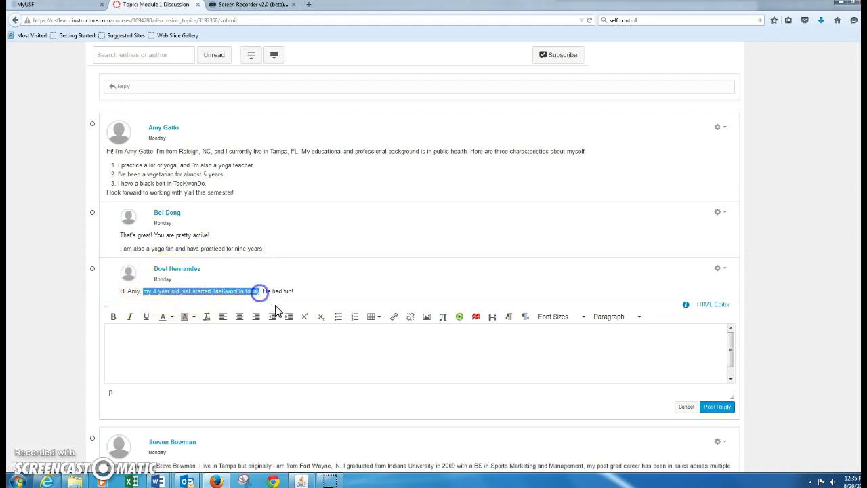
{"action": "left_click", "coordinate": [262, 350]}
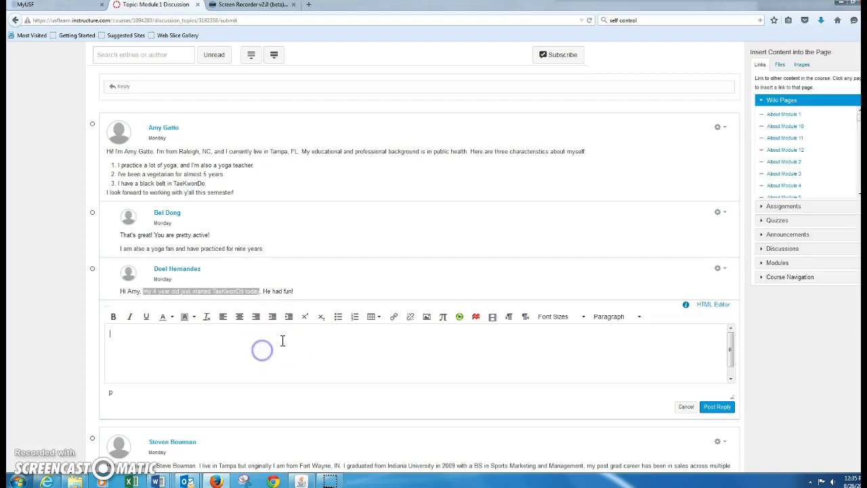
{"action": "left_click", "coordinate": [686, 407]}
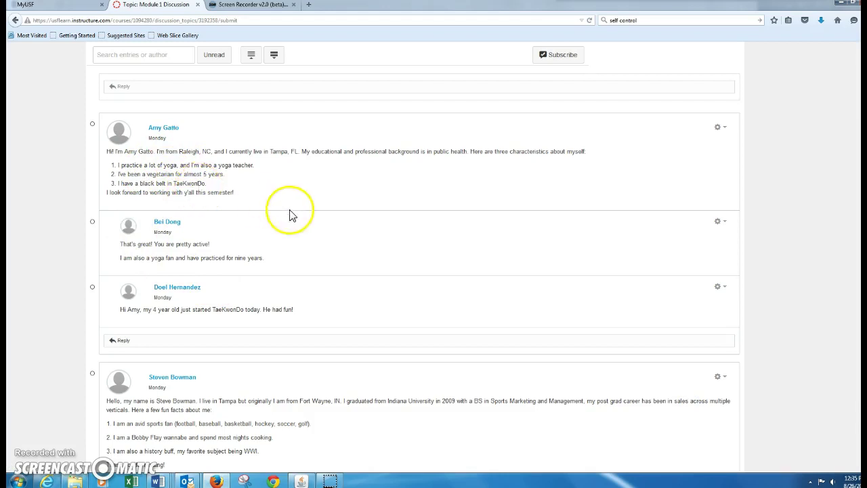
{"action": "scroll", "coordinate": [291, 213], "scroll_direction": "down", "scroll_amount": 5}
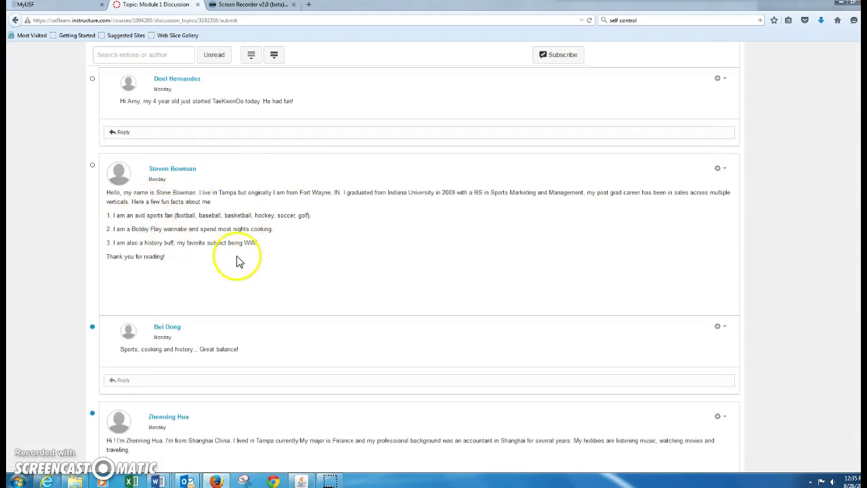
{"action": "scroll", "coordinate": [238, 259], "scroll_direction": "down", "scroll_amount": 1}
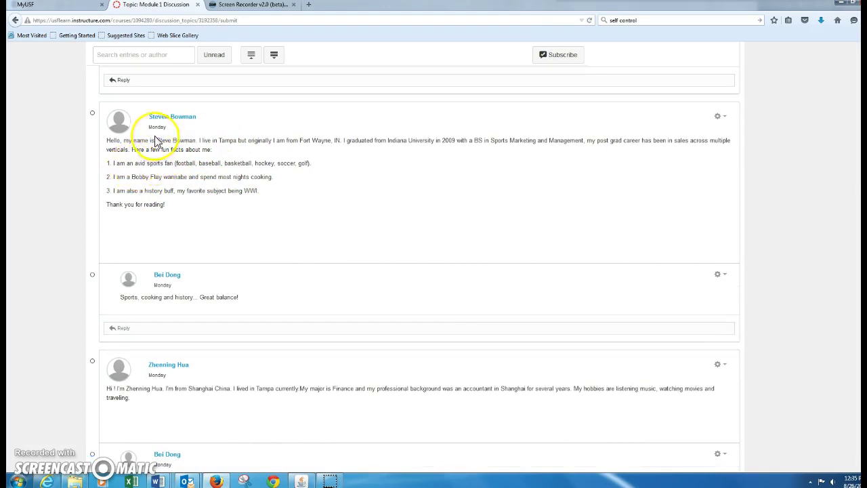
{"action": "scroll", "coordinate": [254, 210], "scroll_direction": "down", "scroll_amount": 1}
{"action": "scroll", "coordinate": [256, 203], "scroll_direction": "down", "scroll_amount": 5}
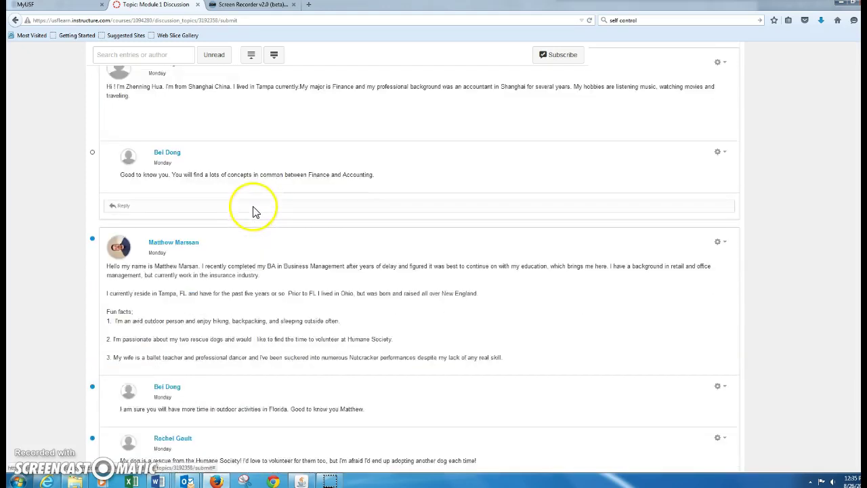
{"action": "scroll", "coordinate": [258, 203], "scroll_direction": "up", "scroll_amount": 12}
{"action": "scroll", "coordinate": [263, 215], "scroll_direction": "up", "scroll_amount": 3}
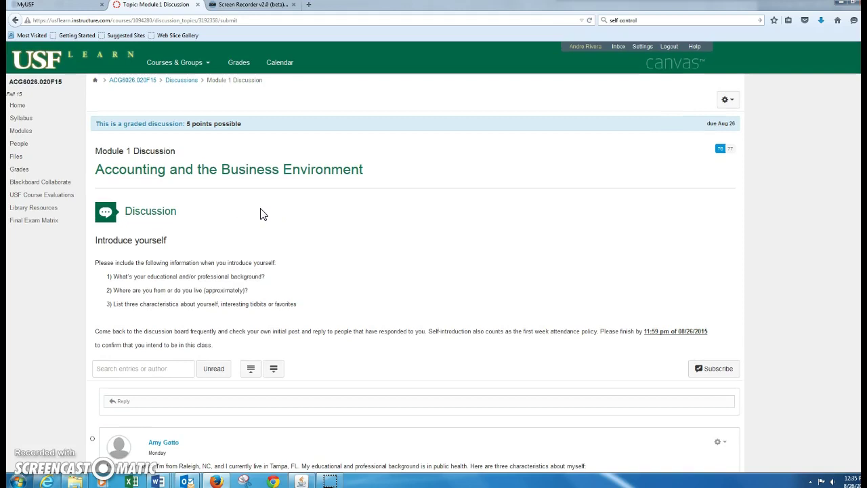